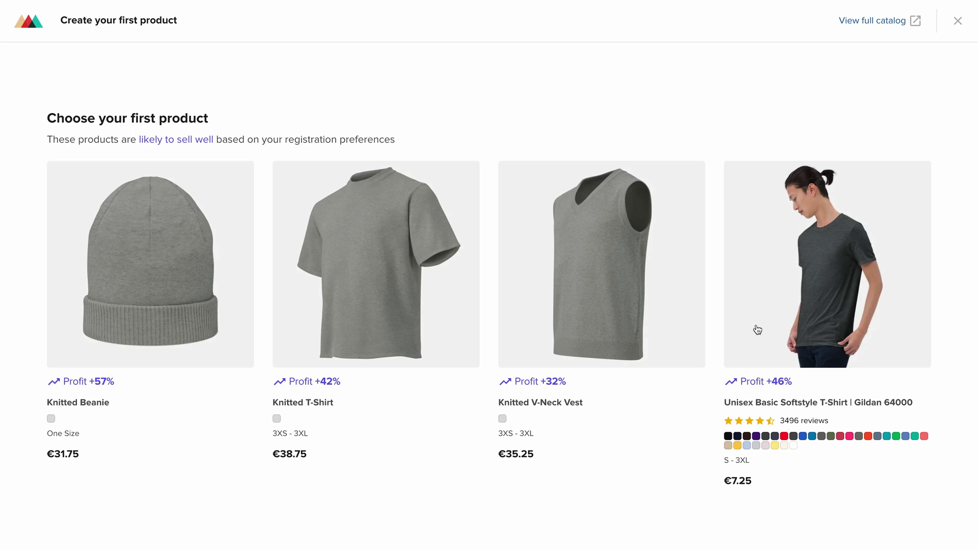
- Put the doodle artwork on a black Unisex Basic Softstyle T-Shirt, enlarged to about 12.74 × 12.77
left_click(757, 329)
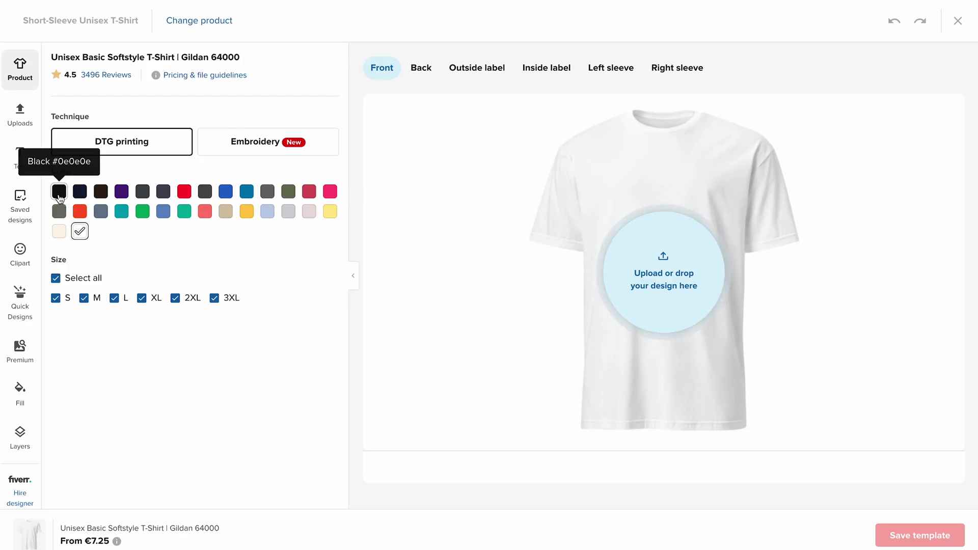
left_click(59, 193)
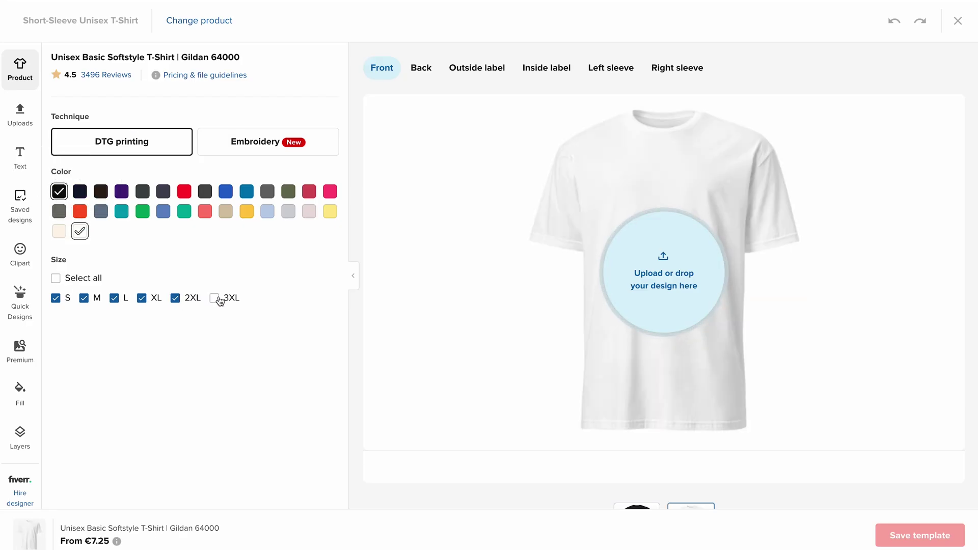
left_click(618, 263)
left_click(253, 167)
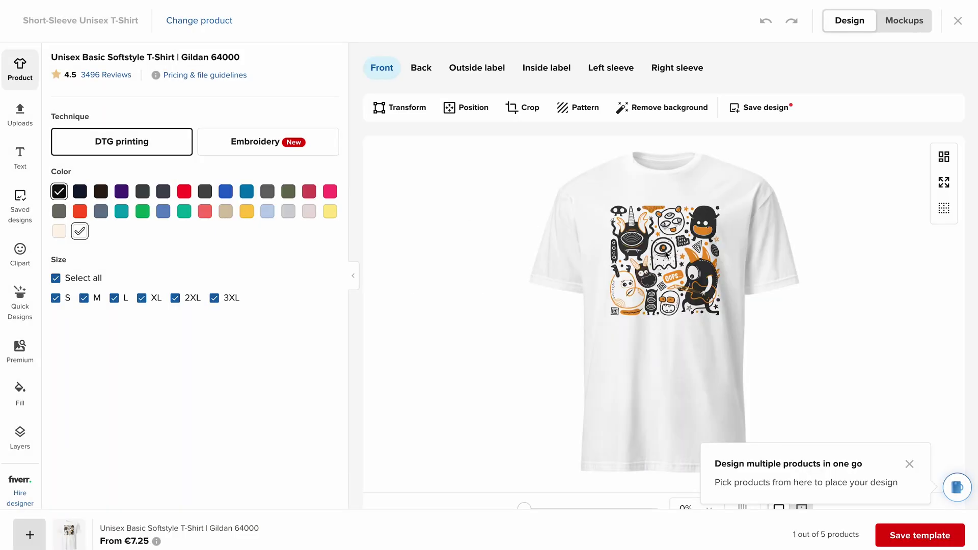
left_click_drag(727, 321, 730, 327)
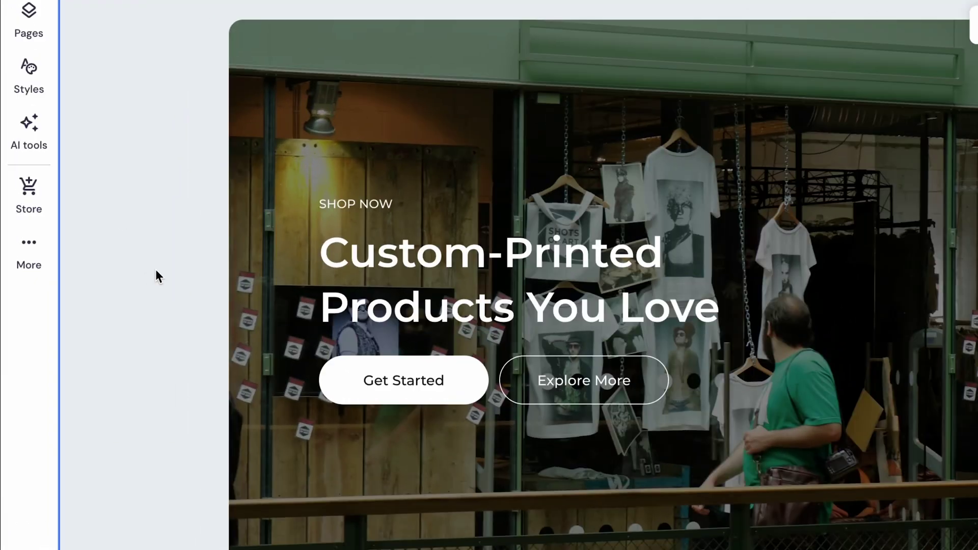
- Go to Store manager > Integrations > Printful and start adding Printful to the online store
left_click(29, 191)
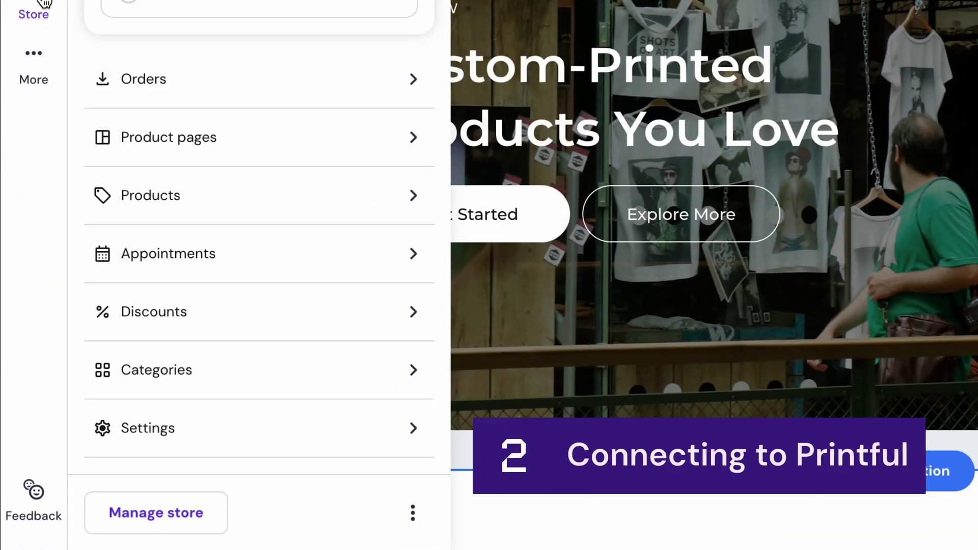
left_click(145, 509)
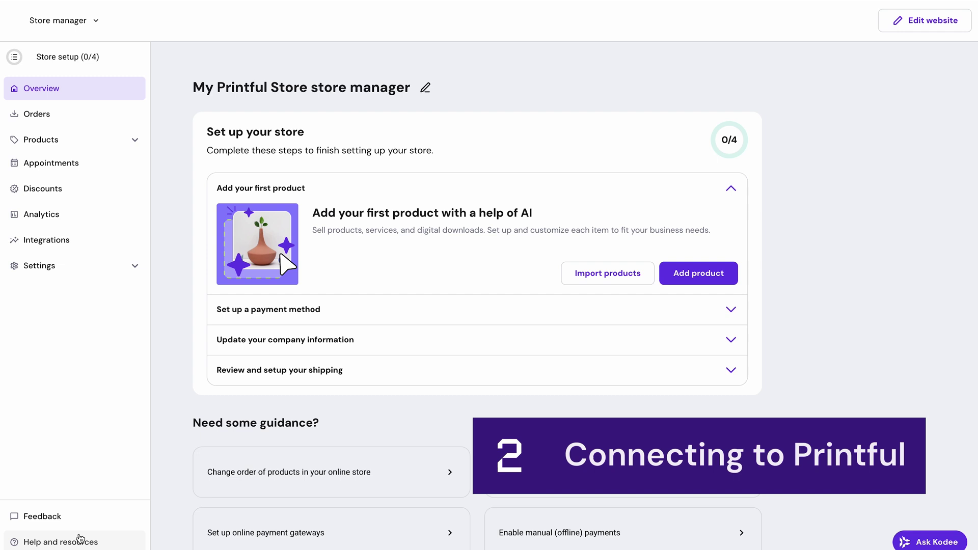
left_click(79, 244)
left_click(683, 166)
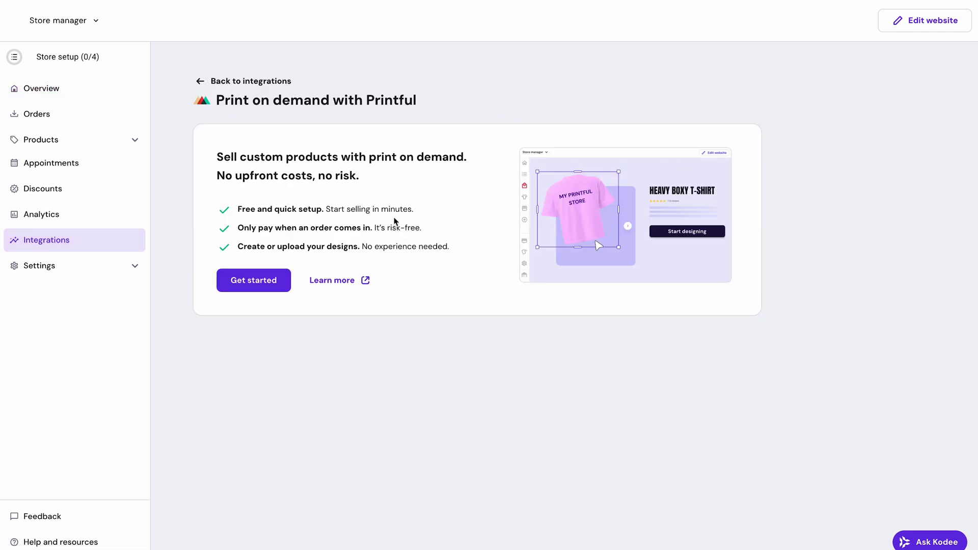
left_click(255, 281)
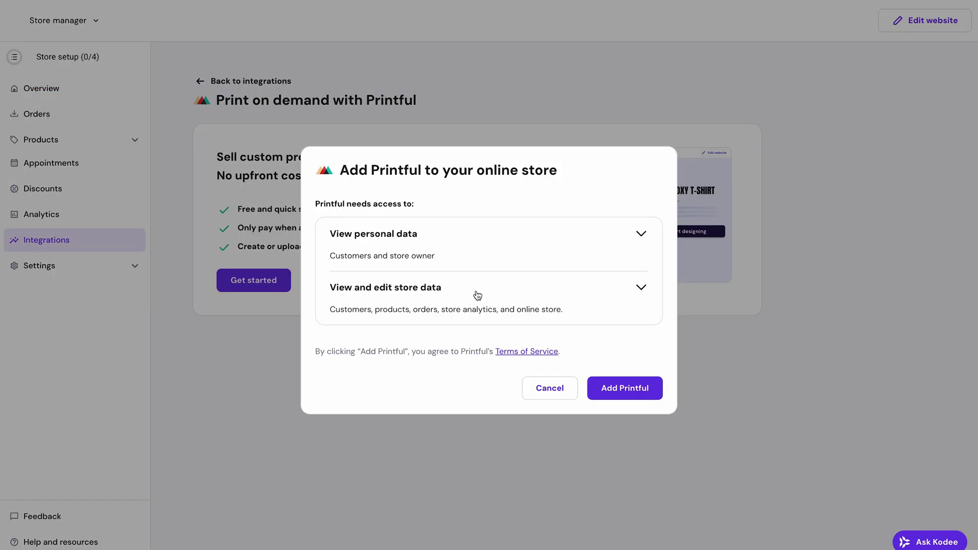
- Approve access and sign up to Printful as a Content Creator selling Clothing, found via YouTube
left_click(625, 389)
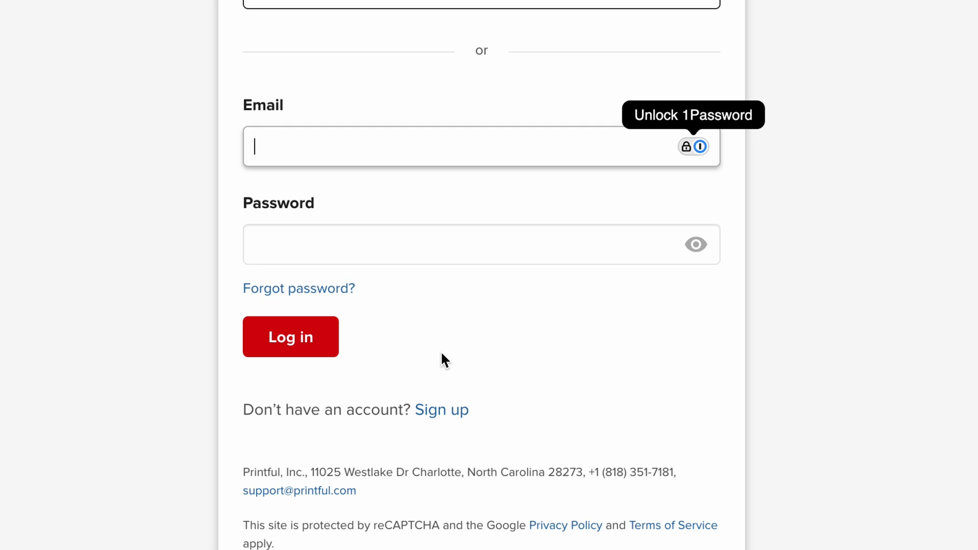
left_click(442, 413)
left_click(459, 221)
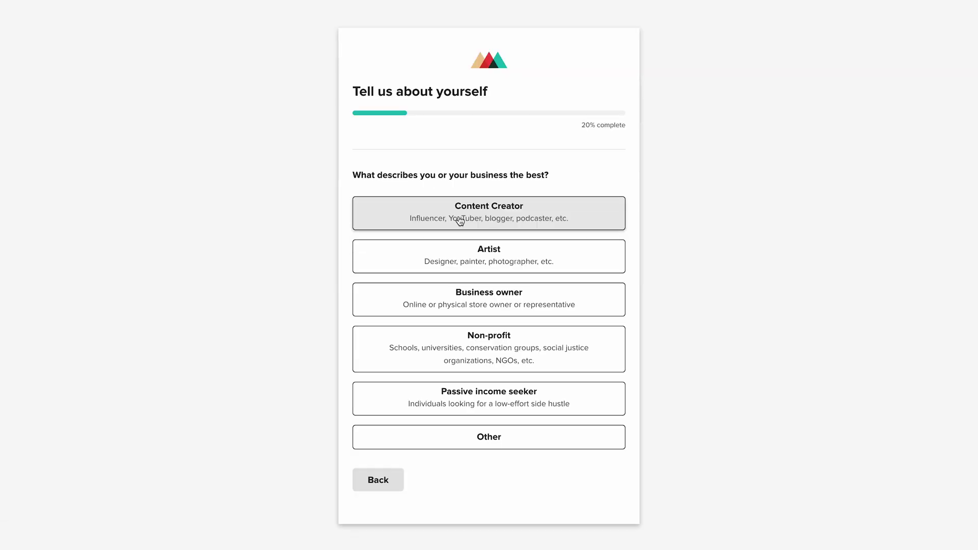
left_click(460, 220)
left_click(460, 220)
left_click(459, 220)
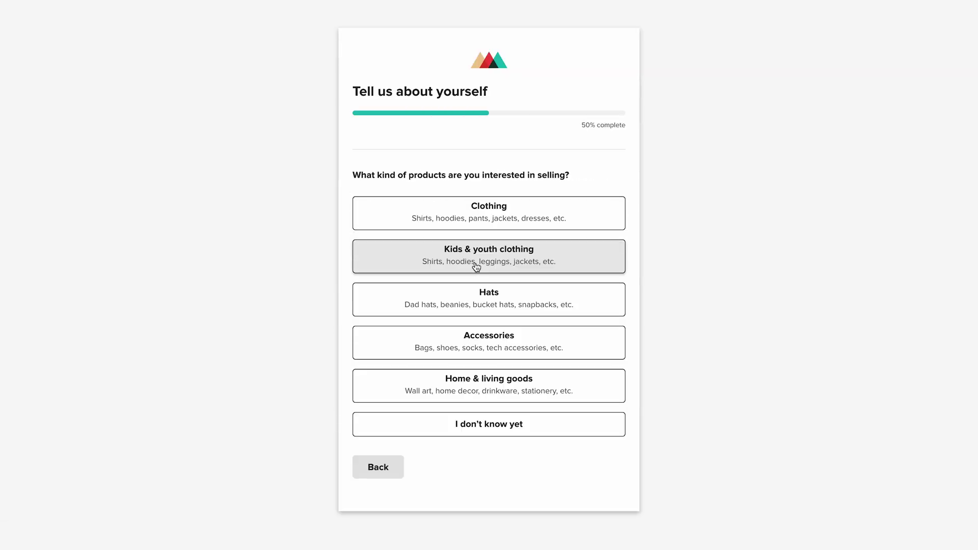
left_click(476, 214)
left_click(486, 223)
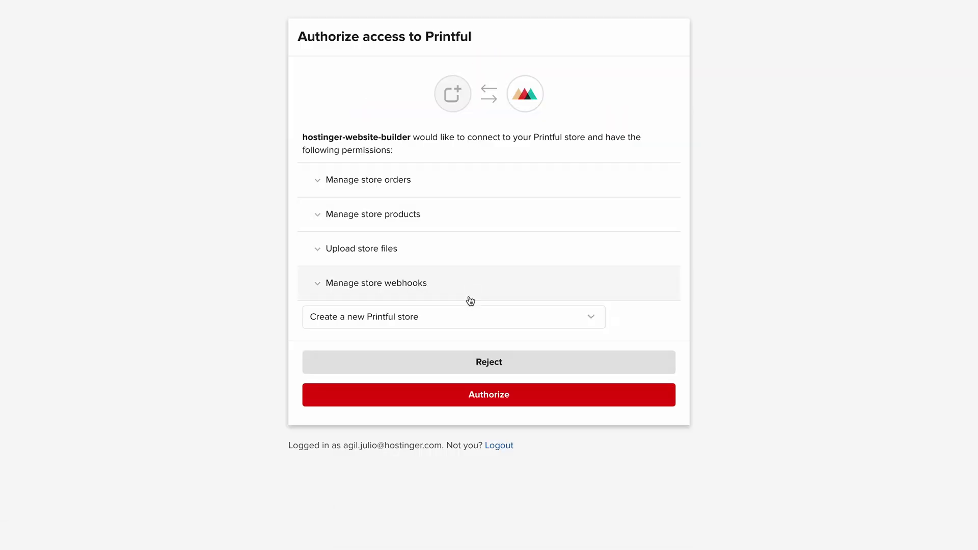
- Link a new Printful store and authorize the website builder's connection
left_click(471, 317)
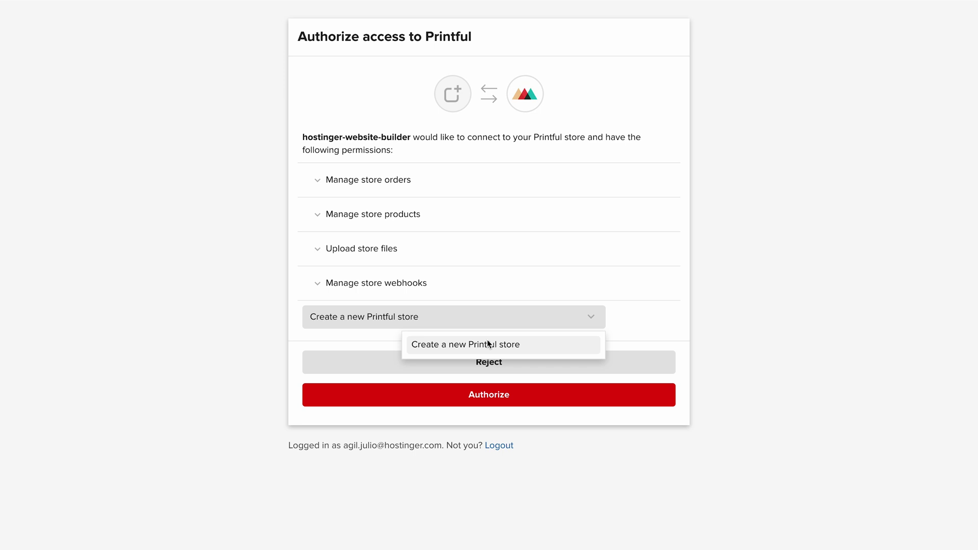
left_click(487, 339)
left_click(497, 396)
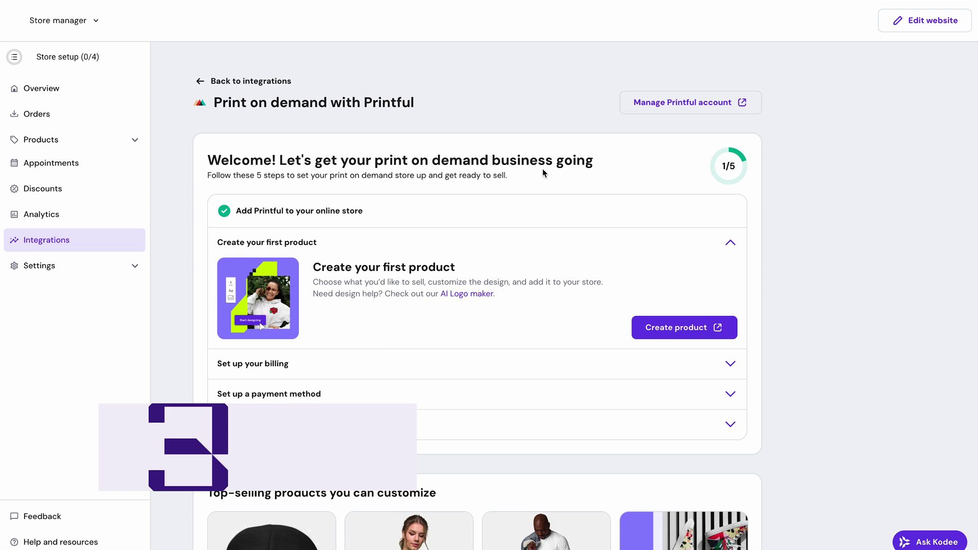
- Begin creating the first Printful product under Create your first product
left_click(663, 326)
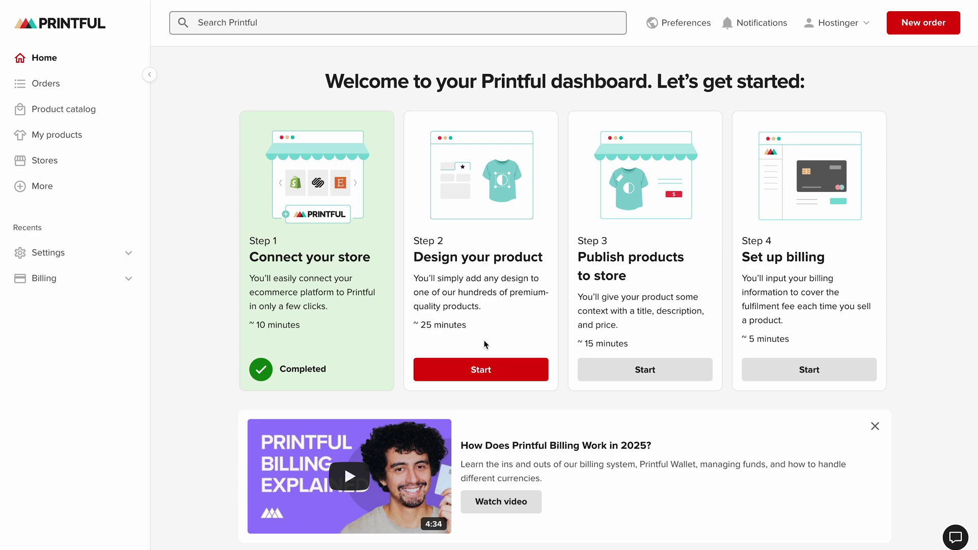
- Start designing a Unisex Basic Softstyle T-Shirt with black added alongside white
left_click(486, 373)
left_click(839, 314)
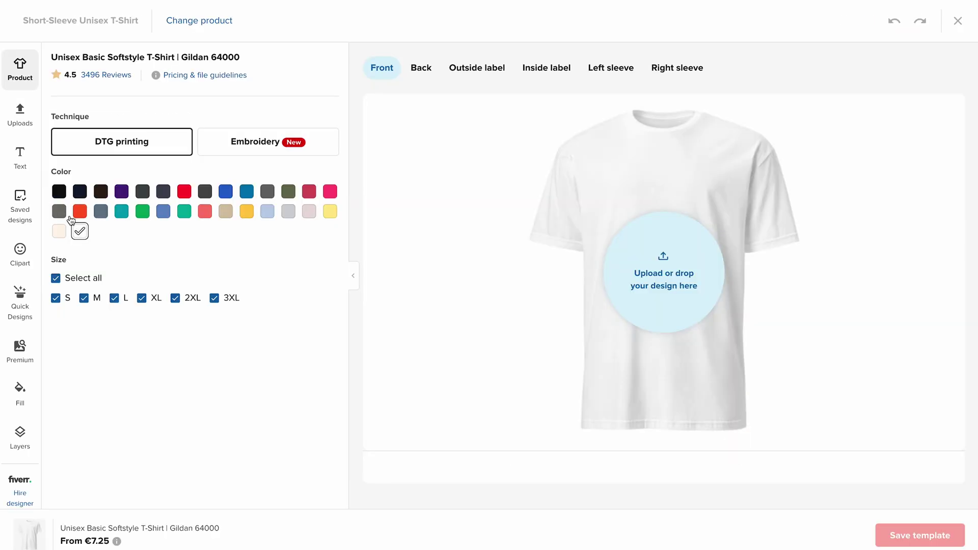
left_click(59, 191)
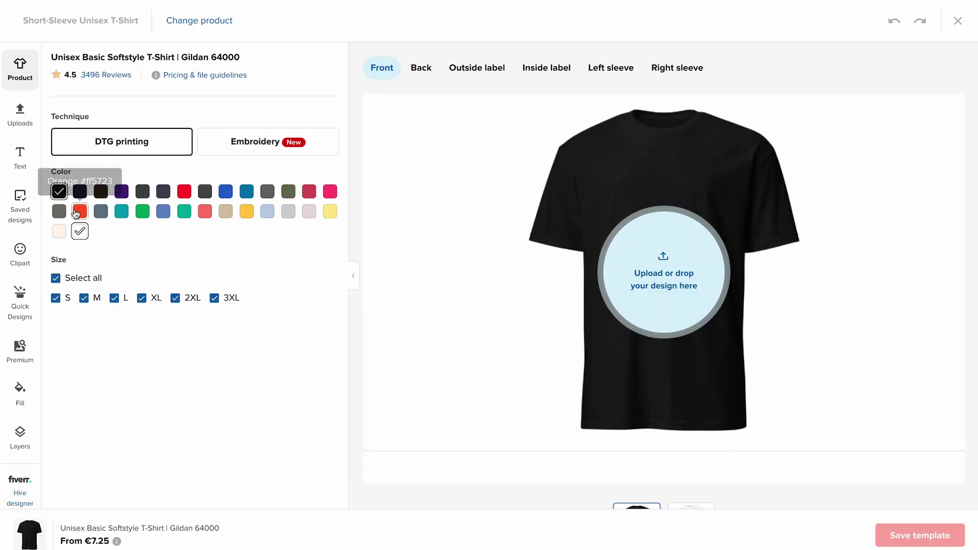
left_click(78, 230)
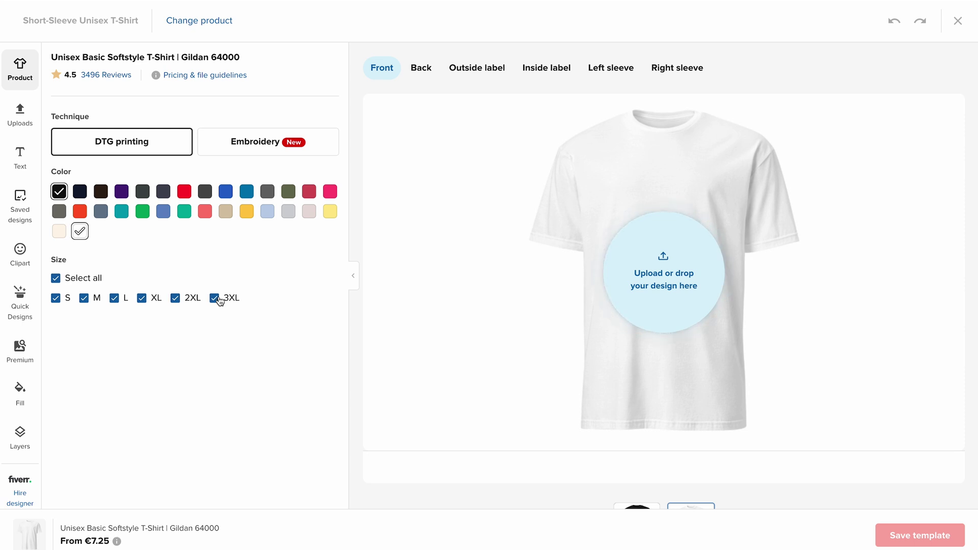
- Apply the doodle image from the file library, enlarge it slightly and move it lower on the front
left_click(661, 272)
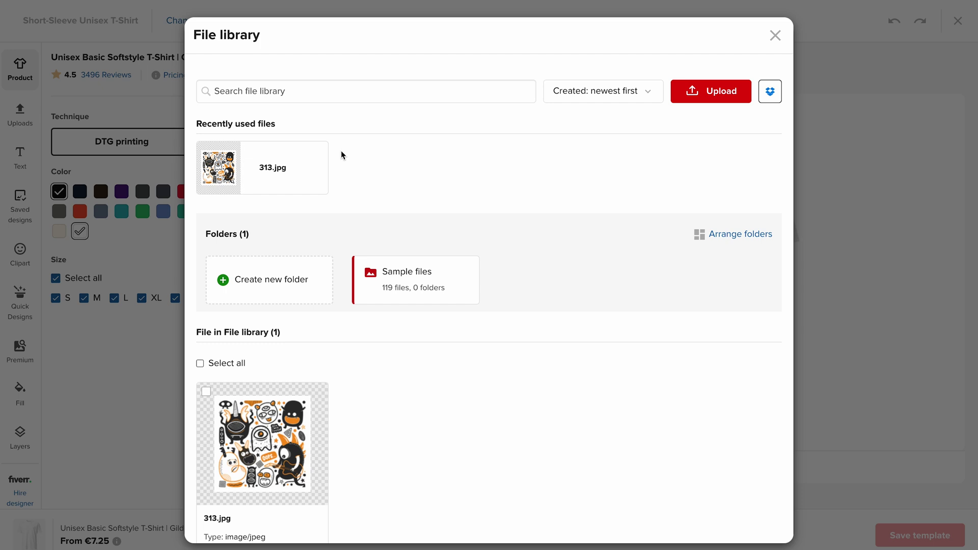
left_click(245, 164)
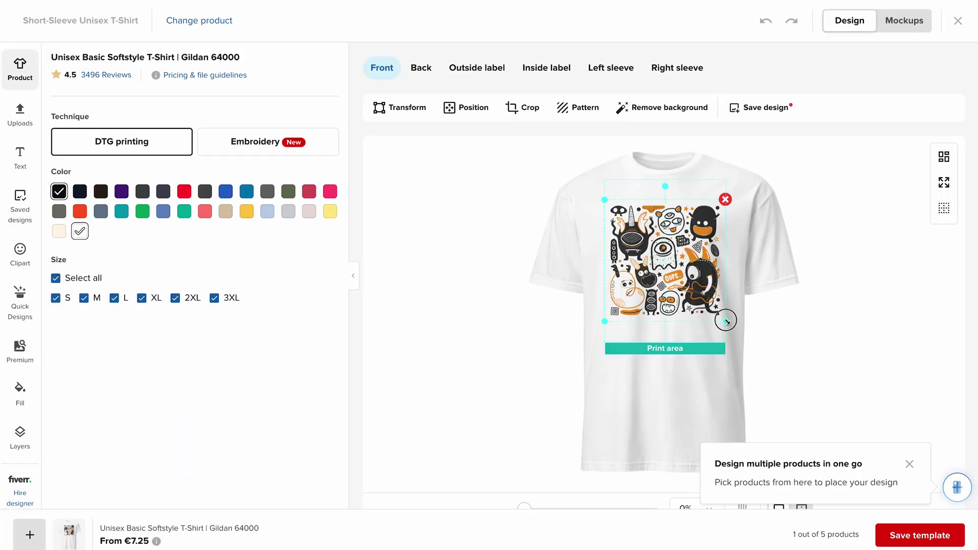
left_click_drag(726, 321, 729, 327)
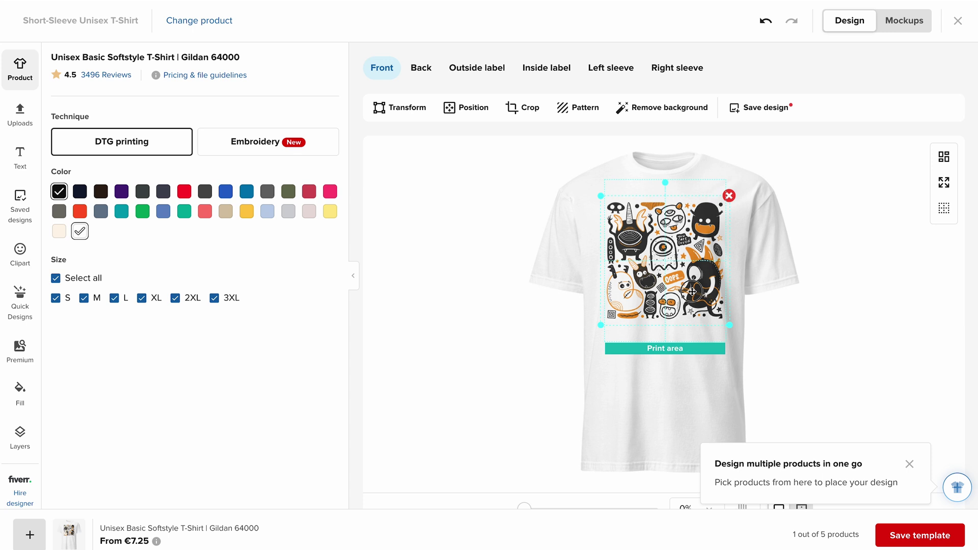
left_click_drag(692, 292, 692, 306)
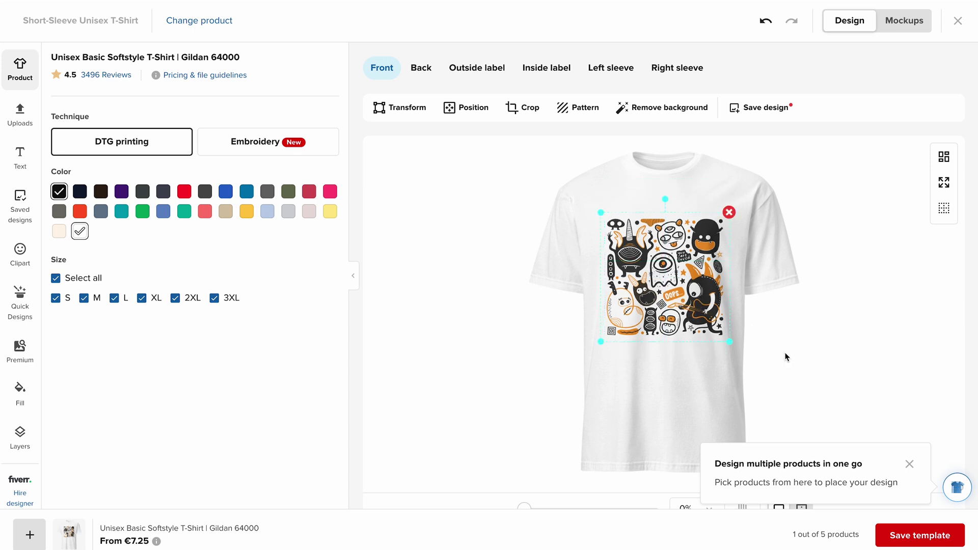
left_click(908, 465)
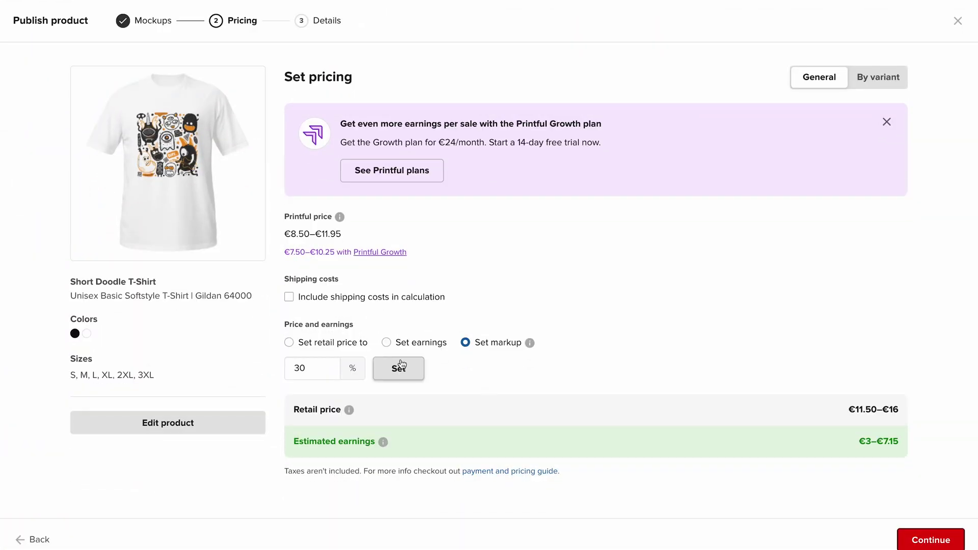
- Choose to set the Short Doodle T-Shirt's retail price directly
left_click(316, 331)
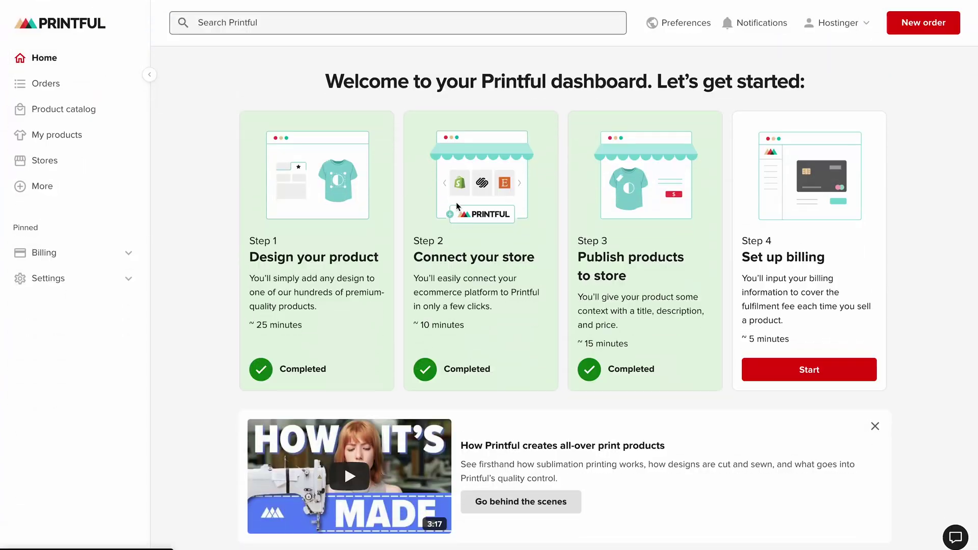
- Start the Printful billing setup and select PayPal as the billing method
left_click(788, 370)
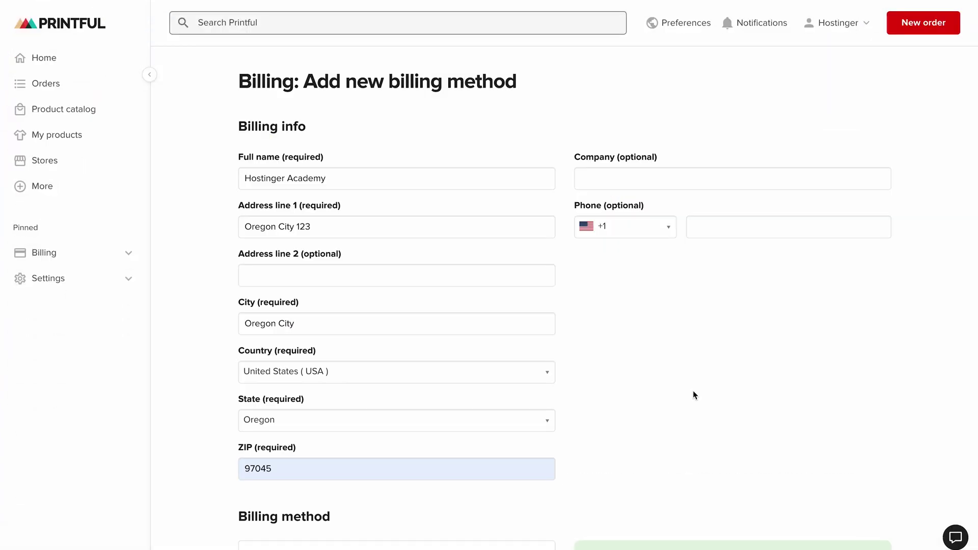
scroll(693, 391, "down", 5)
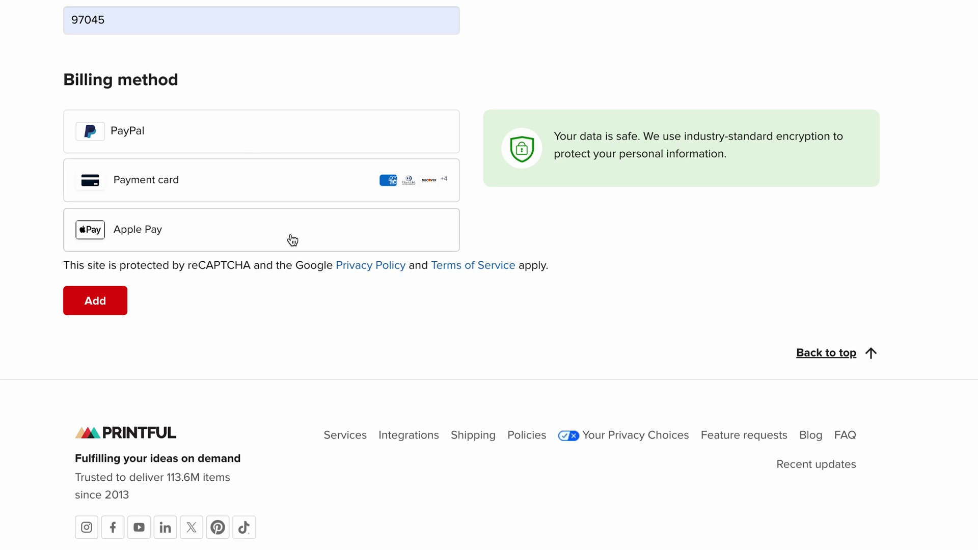
left_click(210, 132)
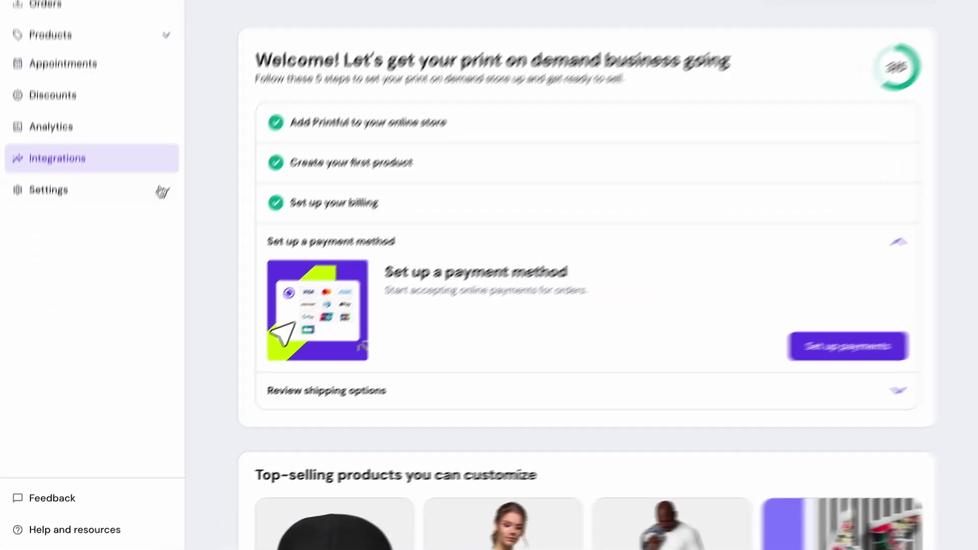
- Set the store currency to EUR (€) and check the company street address
left_click(131, 266)
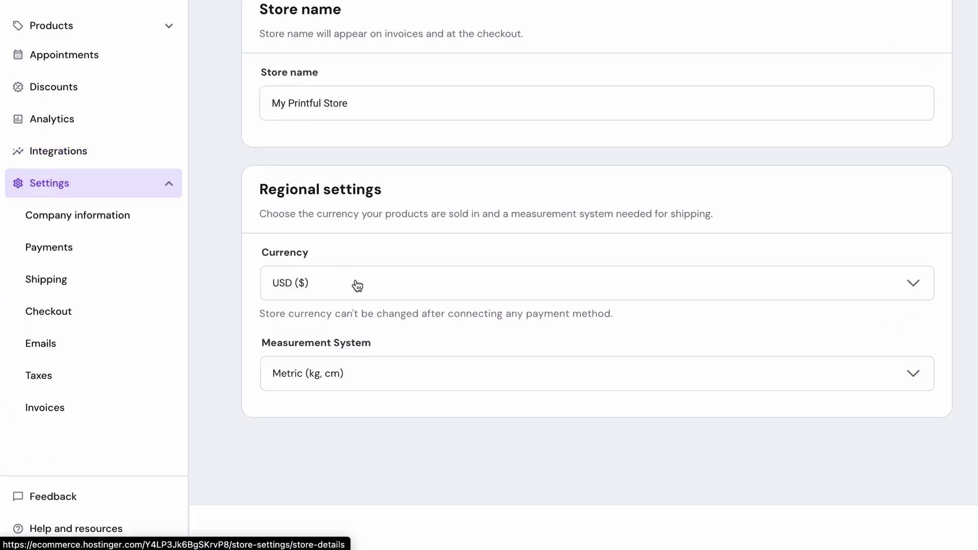
left_click(287, 347)
scroll(367, 389, "down", 10)
left_click(343, 411)
left_click(92, 224)
left_click(385, 352)
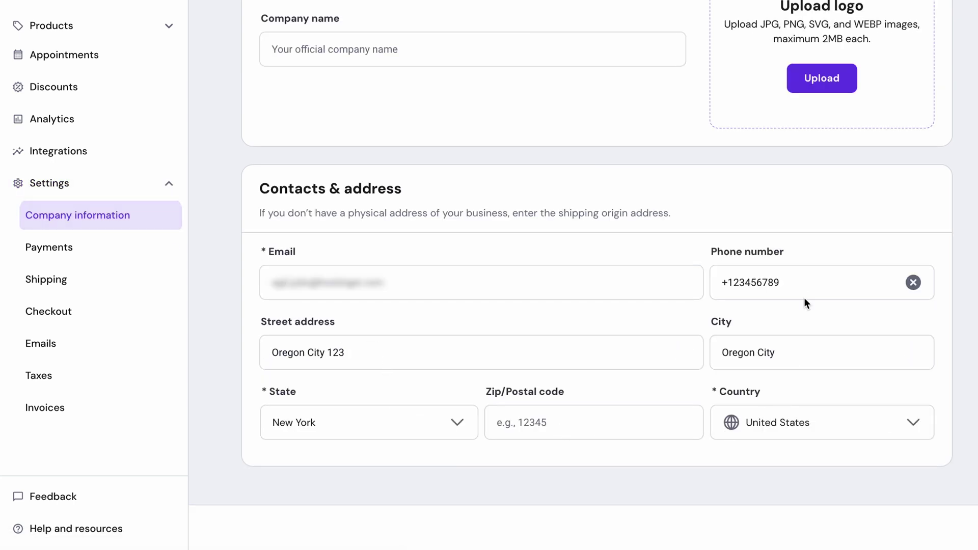
- Review the payment settings, then return to the Printful integration setup steps
left_click(91, 256)
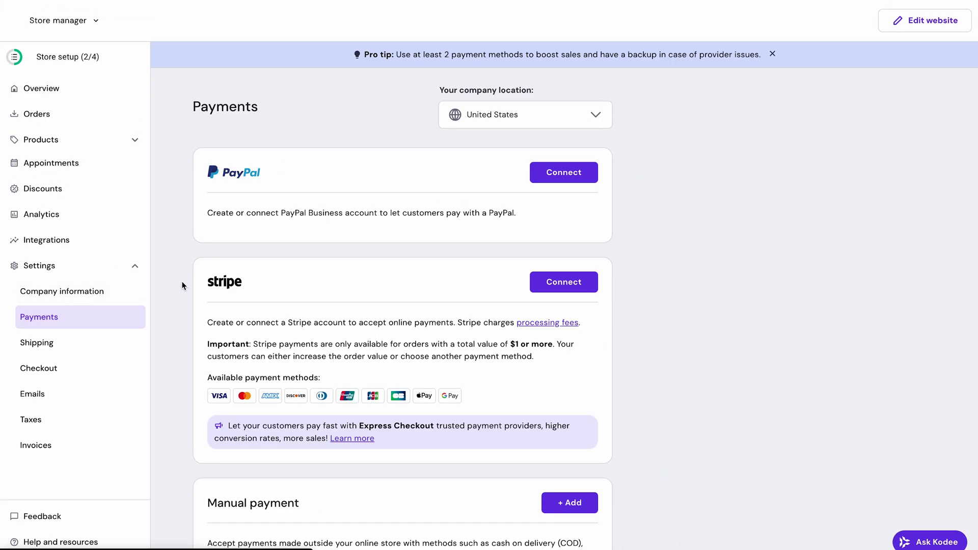
scroll(229, 209, "down", 2)
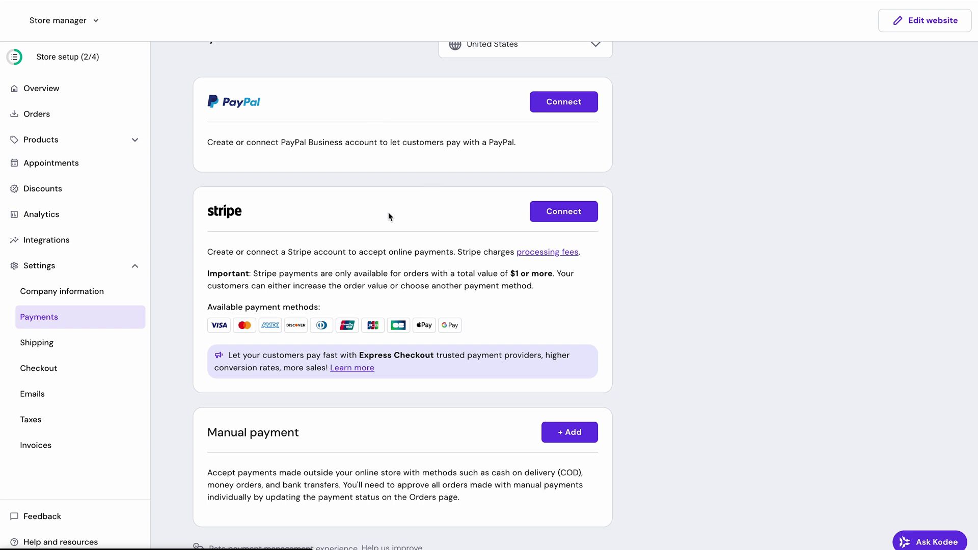
scroll(396, 247, "down", 2)
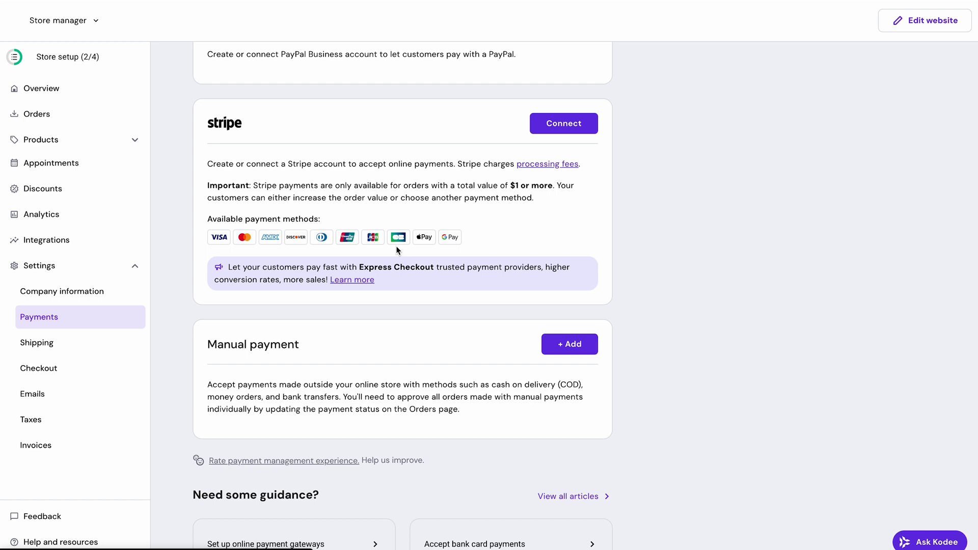
left_click(72, 244)
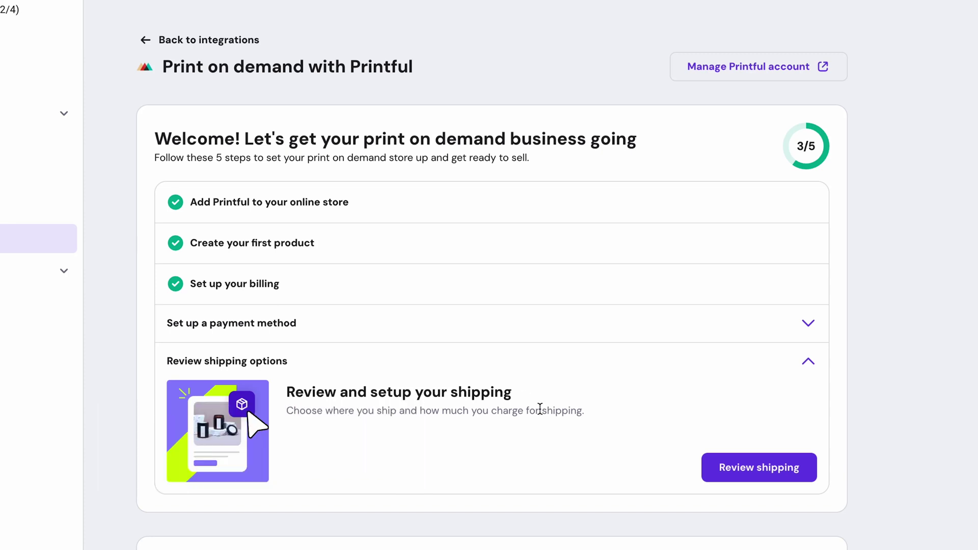
- In shipping review, add the United States (searched 'united') to the zone and start a new shipping option
left_click(720, 469)
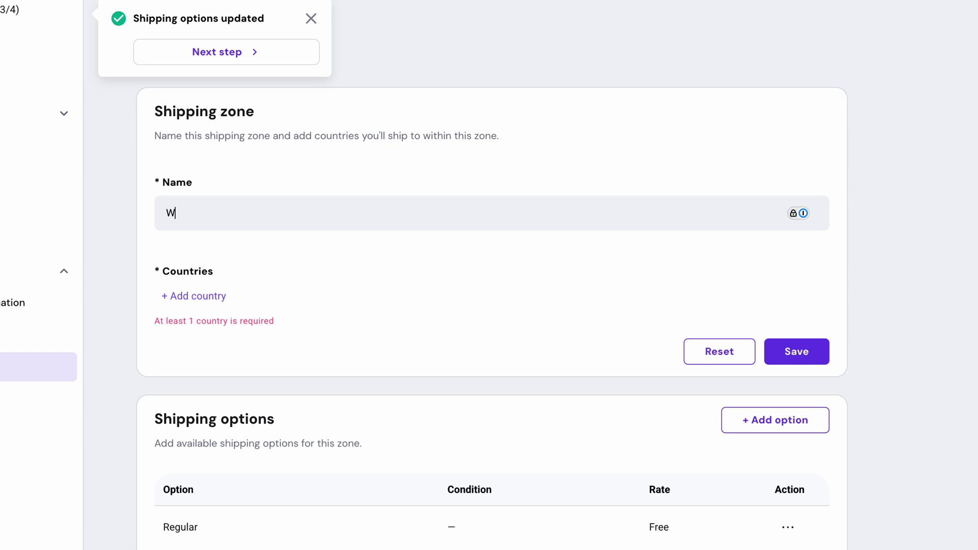
left_click(225, 301)
type("united")
left_click(244, 420)
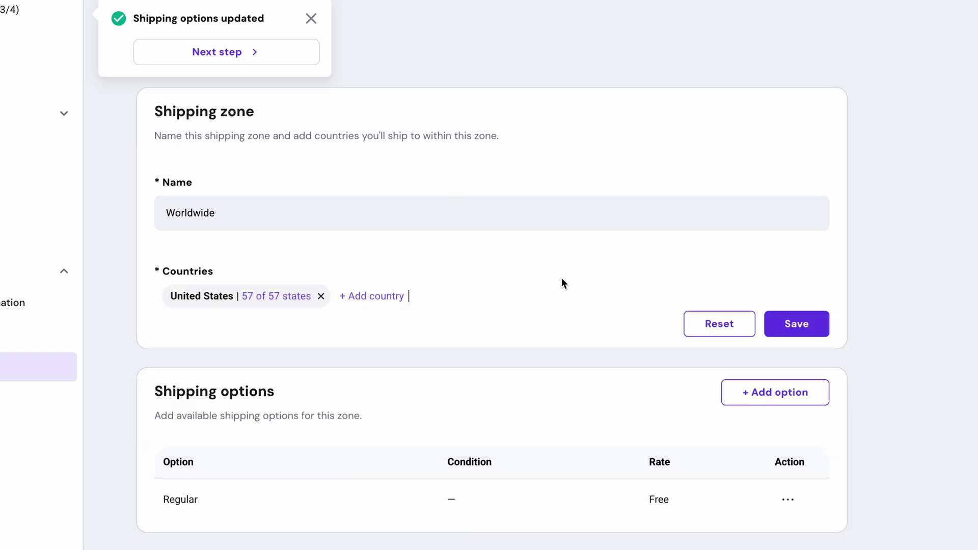
left_click(750, 395)
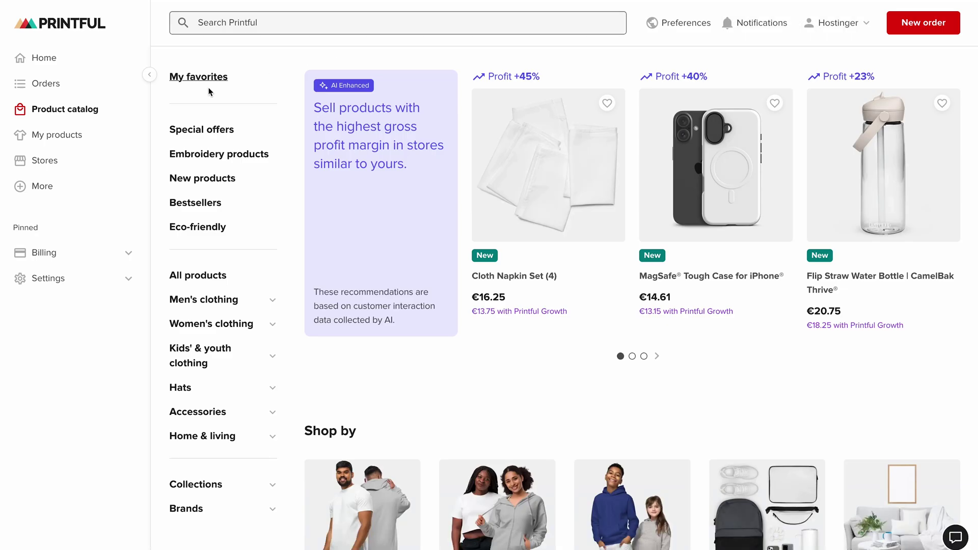
- Open Printful's My products page to view the one published product for the hostinger-website-builder store
left_click(90, 141)
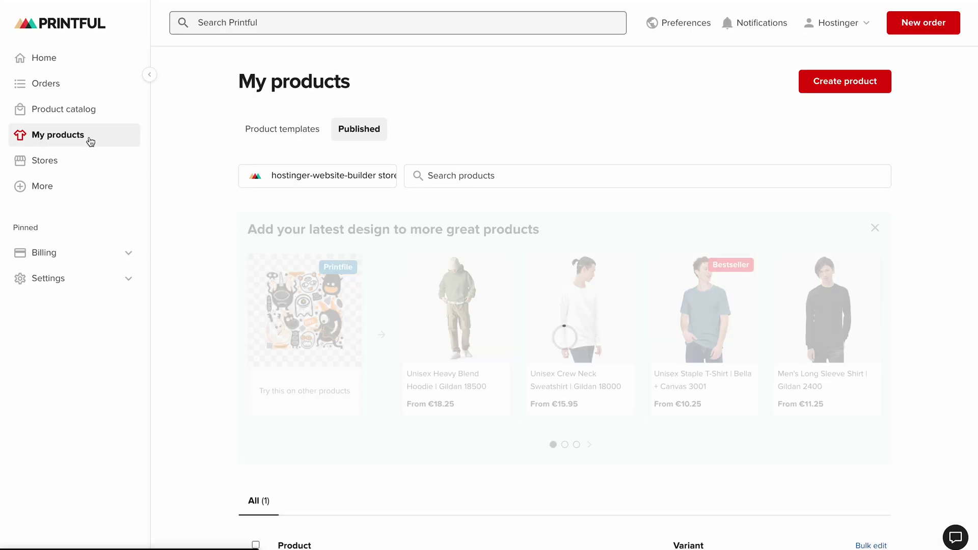